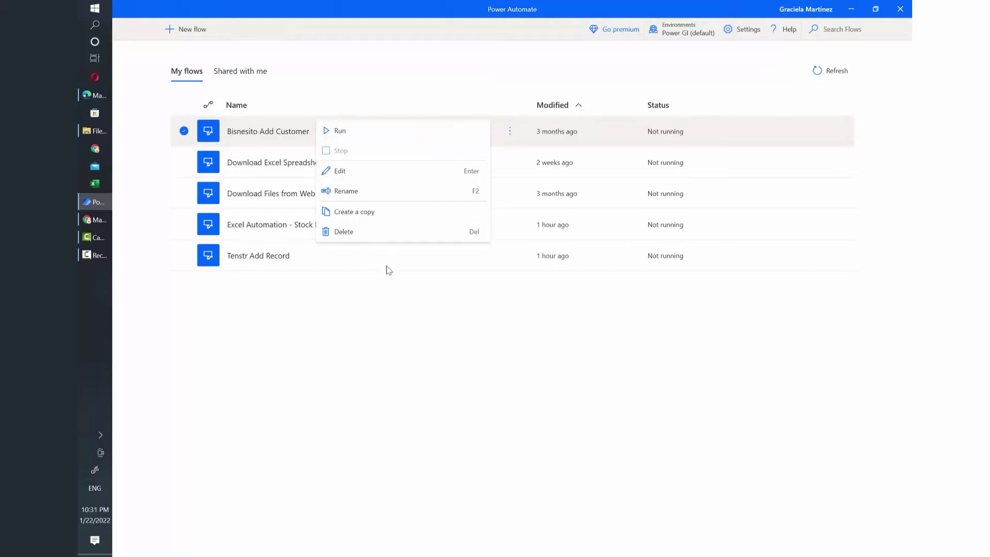
Dismiss the Bisnesito Add Customer flow's context menu without changing anything.
left_click(381, 305)
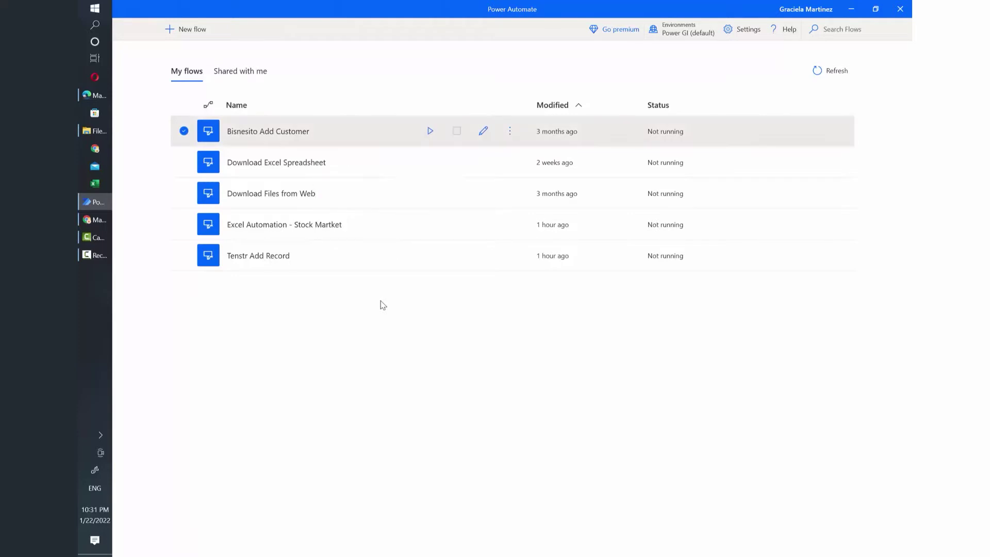
Start a new solution named Power Automate Flow Transfer with a new PowerGIDev publisher saved.
left_click(94, 94)
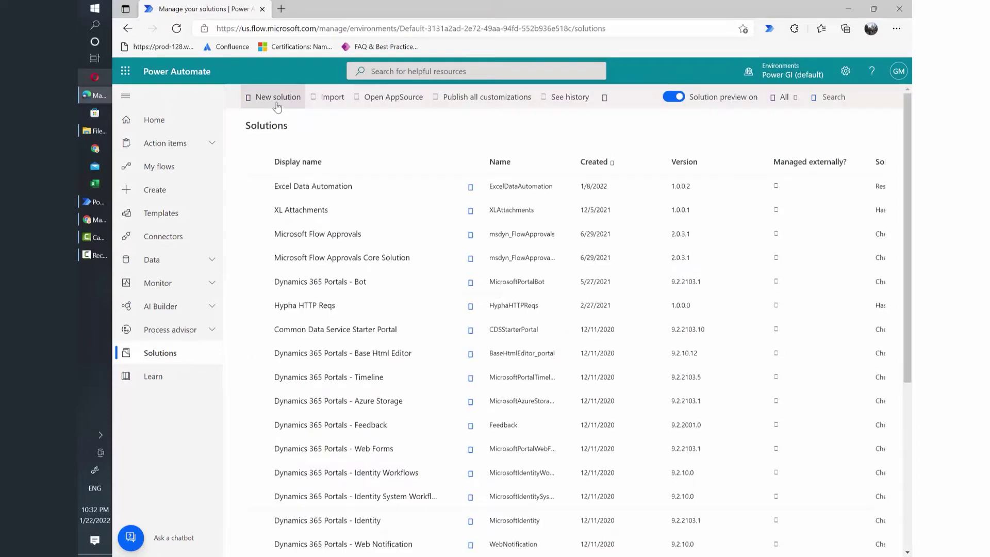
left_click(277, 101)
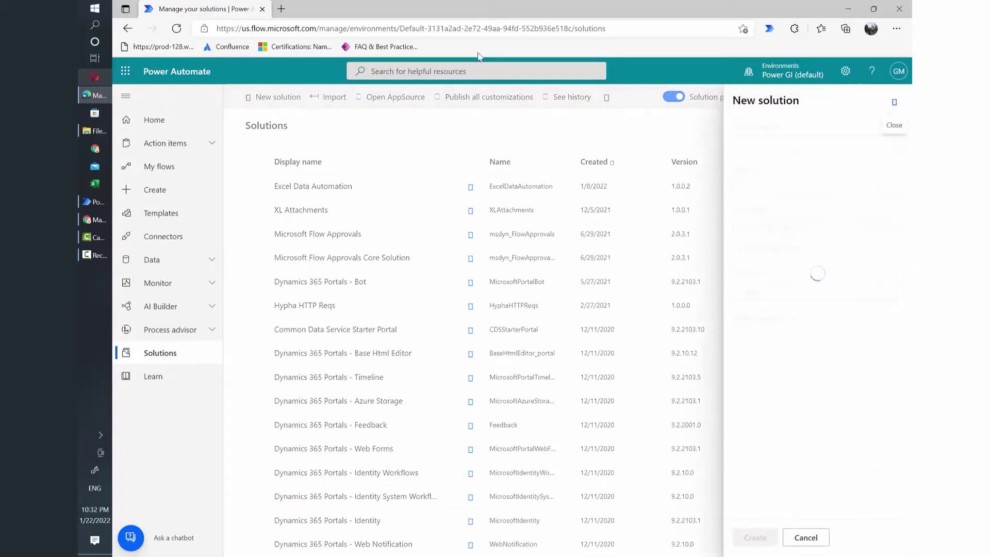
left_click(800, 144)
type("Power A")
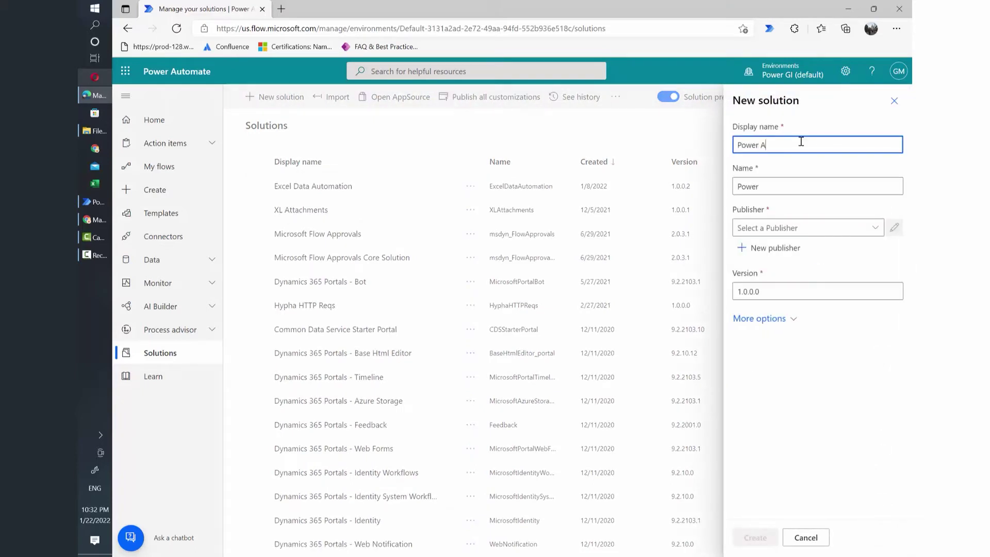
type("utomate Flow Transfer")
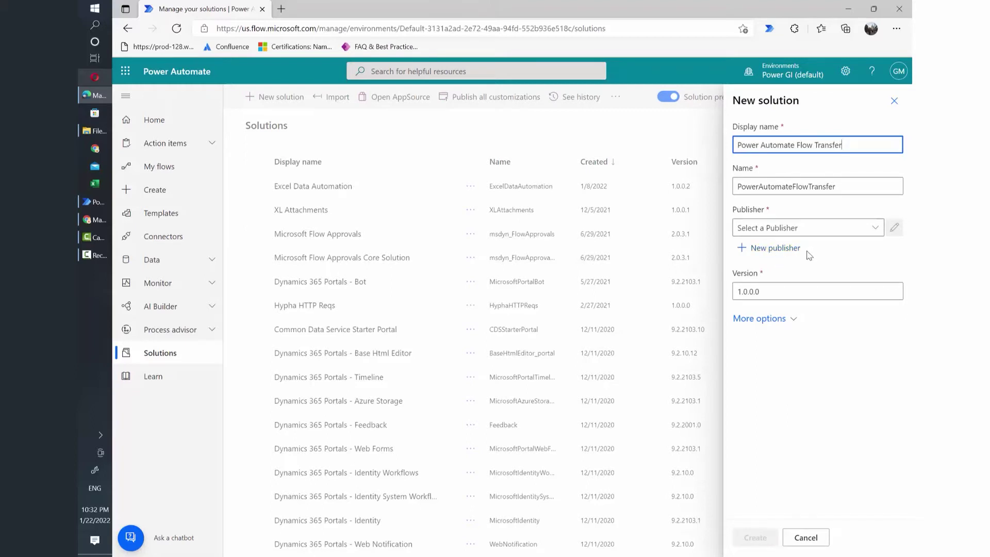
left_click(774, 250)
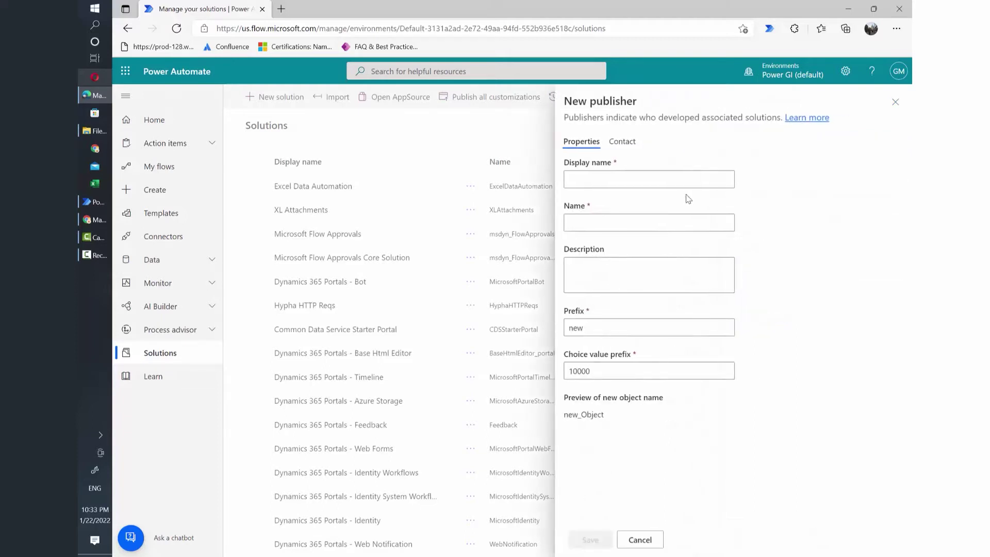
left_click(600, 539)
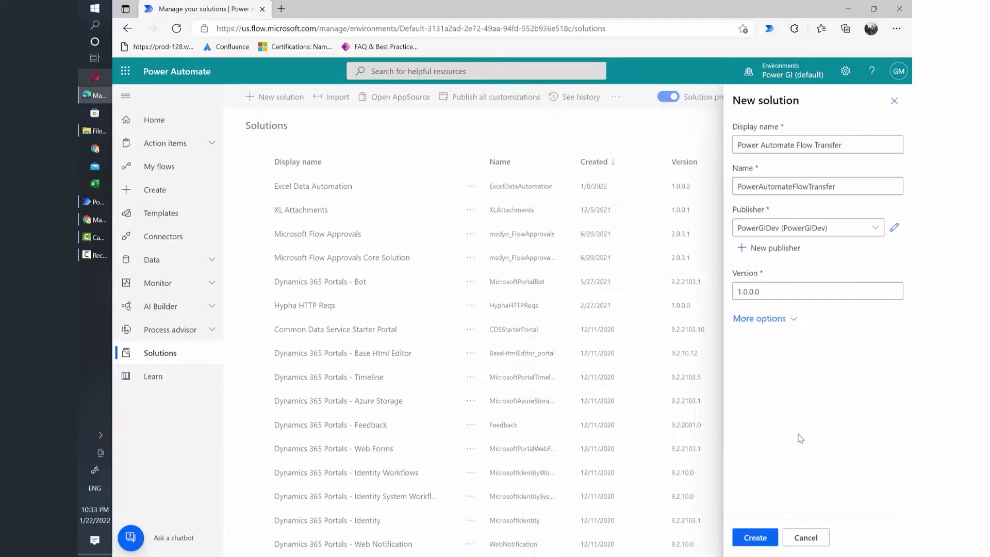
Create the solution and add the existing Bisnesito Add Customer desktop flow to it.
left_click(750, 541)
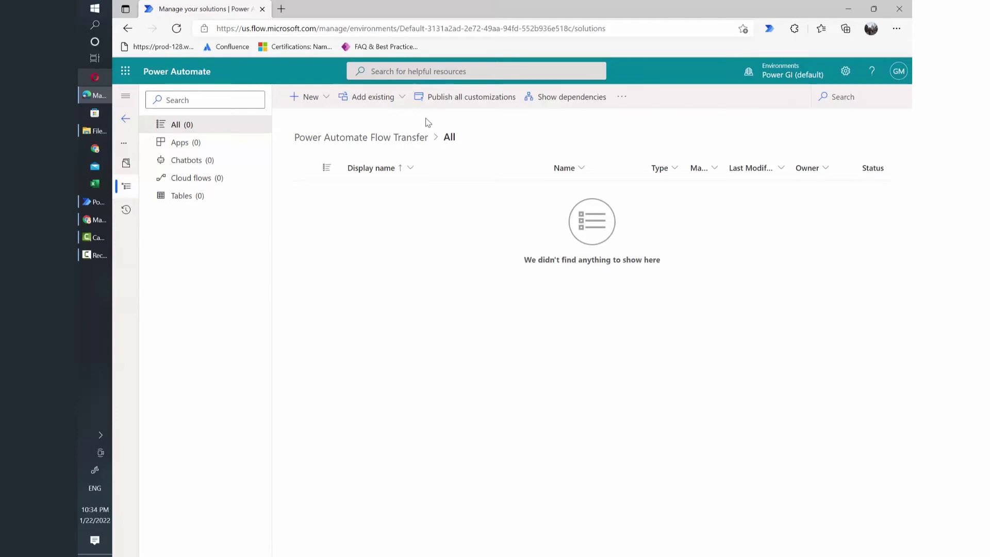
left_click(364, 102)
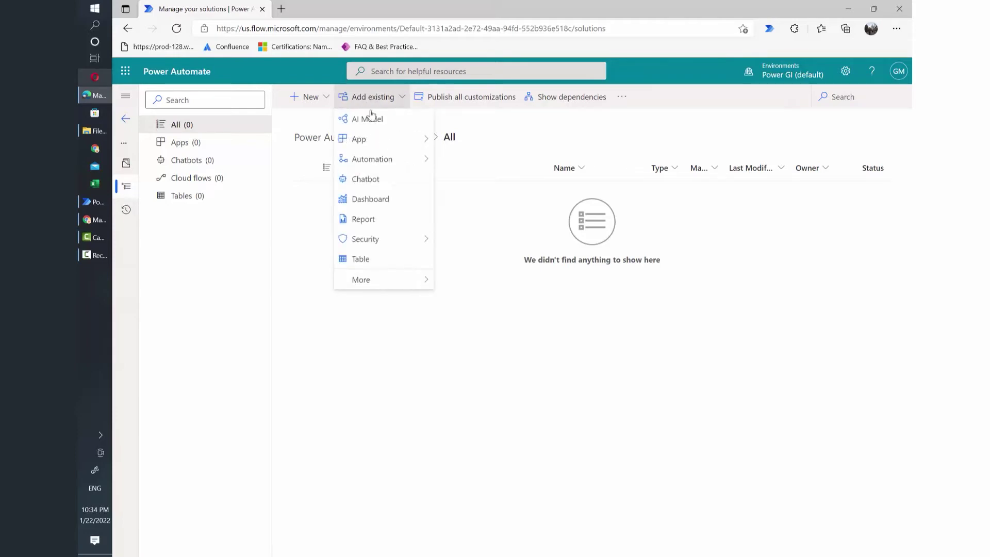
mouse_move(372, 159)
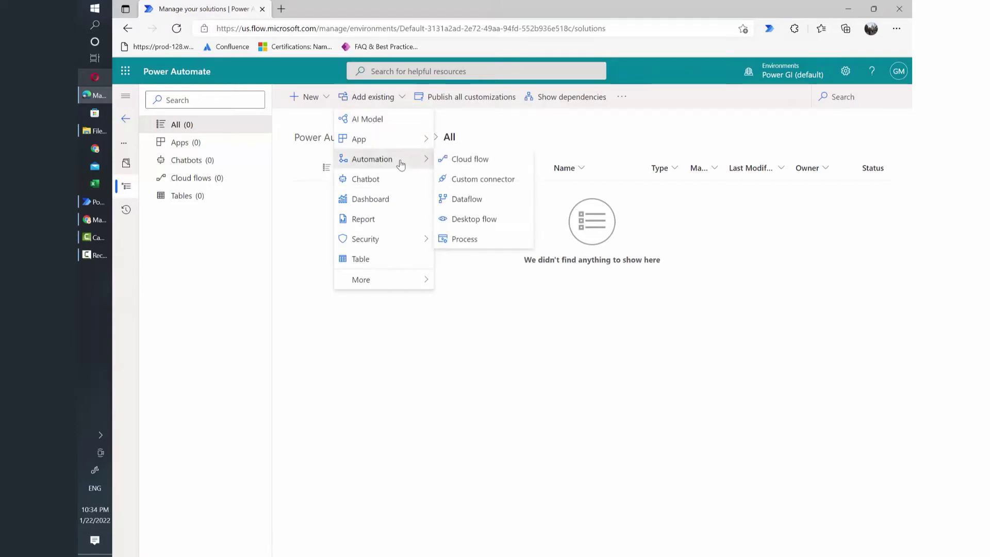
left_click(487, 223)
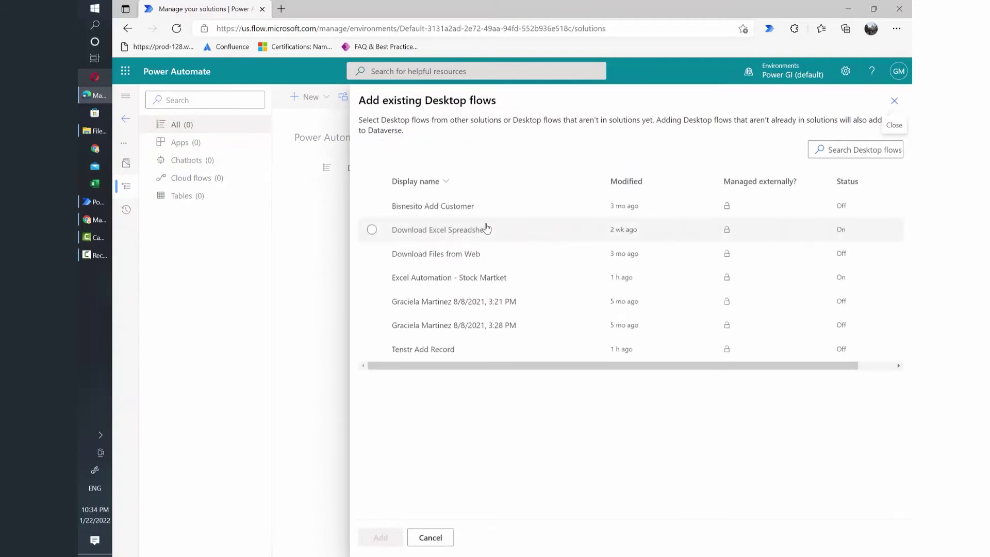
left_click(373, 206)
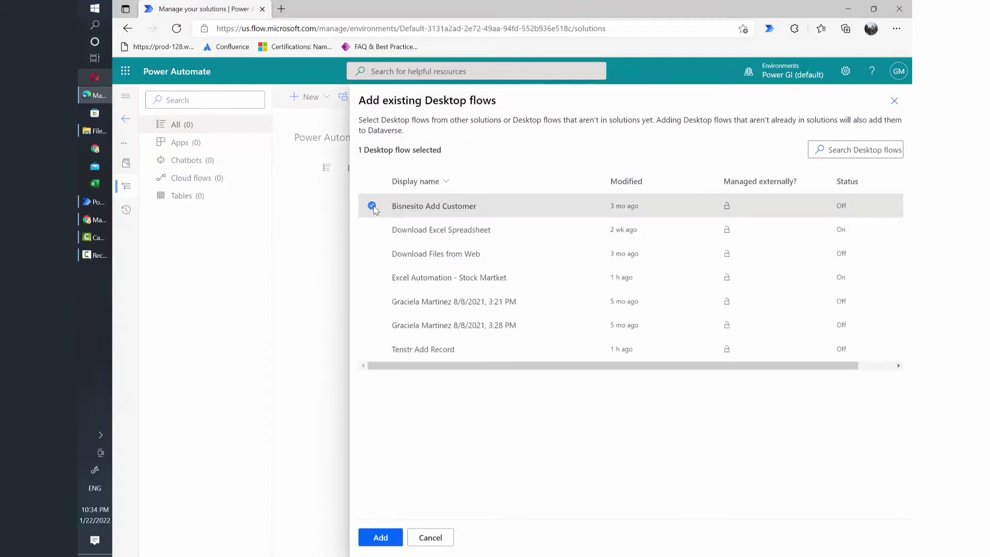
left_click(381, 541)
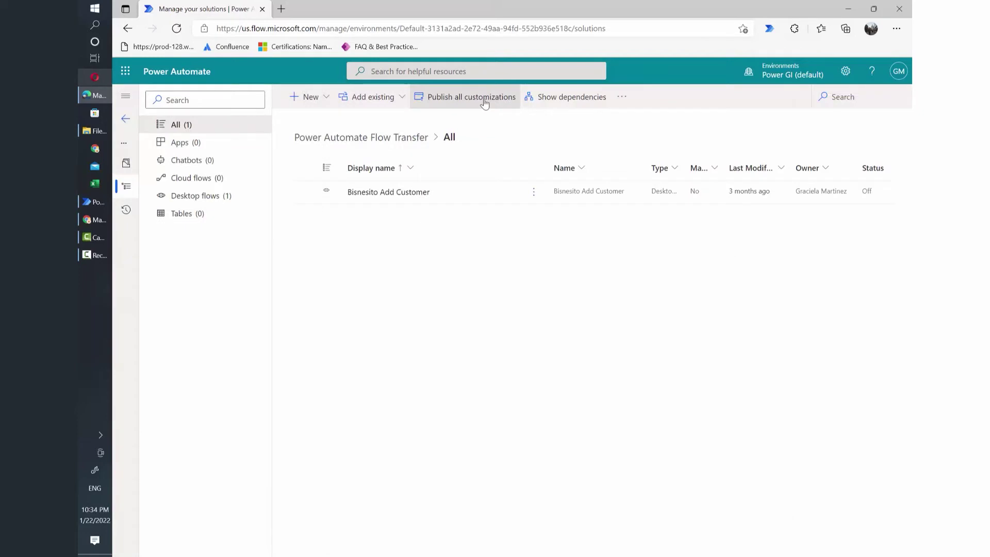
Publish all customizations and start exporting Power Automate Flow Transfer from the Solutions list.
left_click(485, 104)
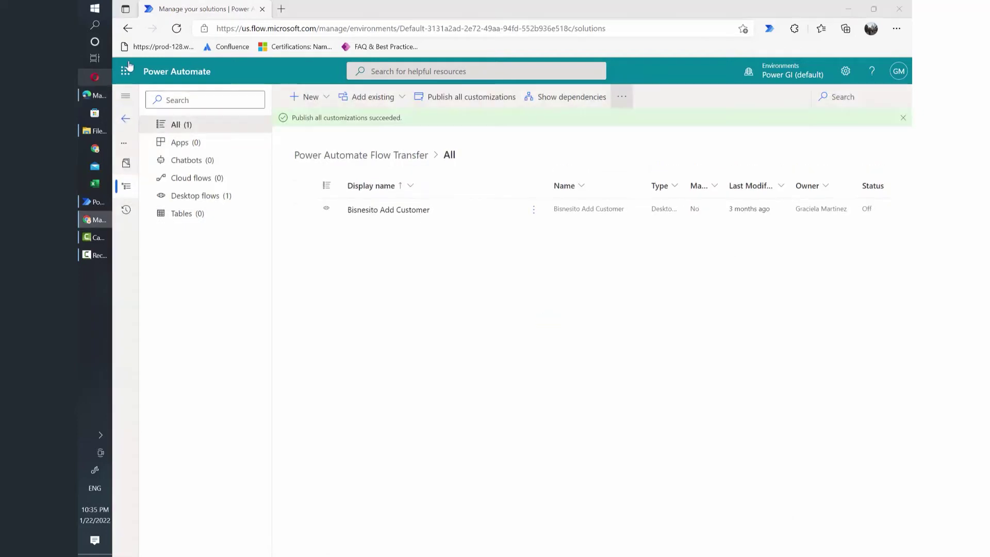
left_click(126, 121)
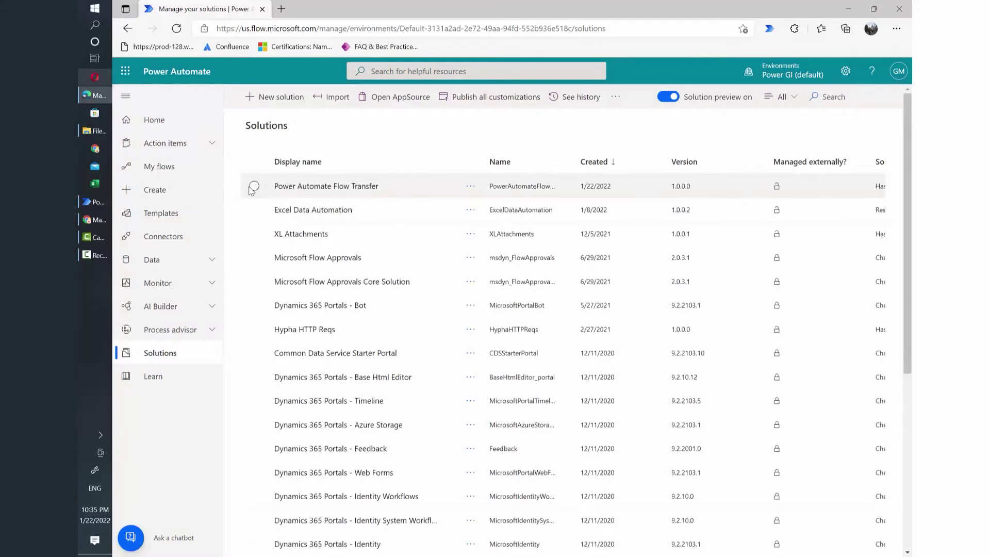
left_click(253, 187)
left_click(414, 105)
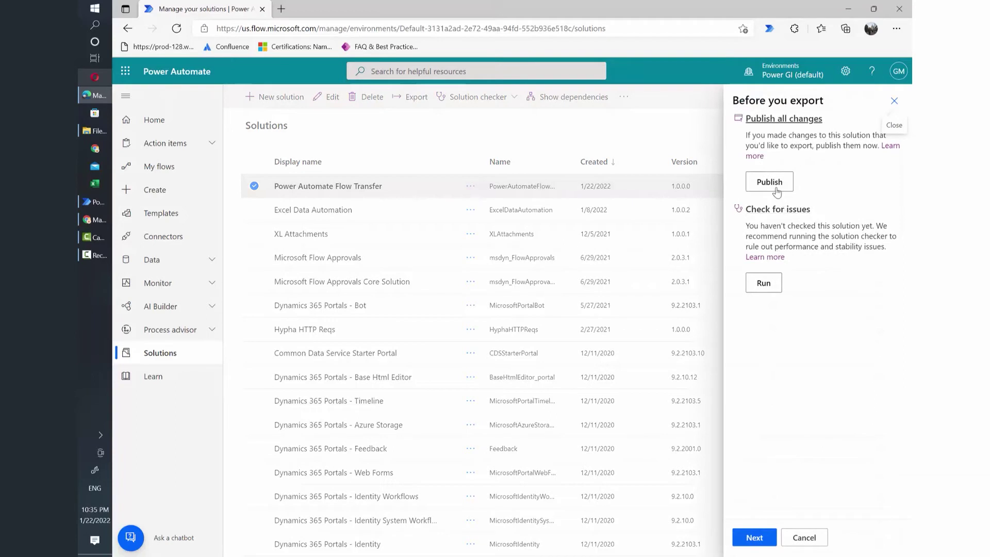
Publish changes and export the solution as an unmanaged zip file.
left_click(770, 183)
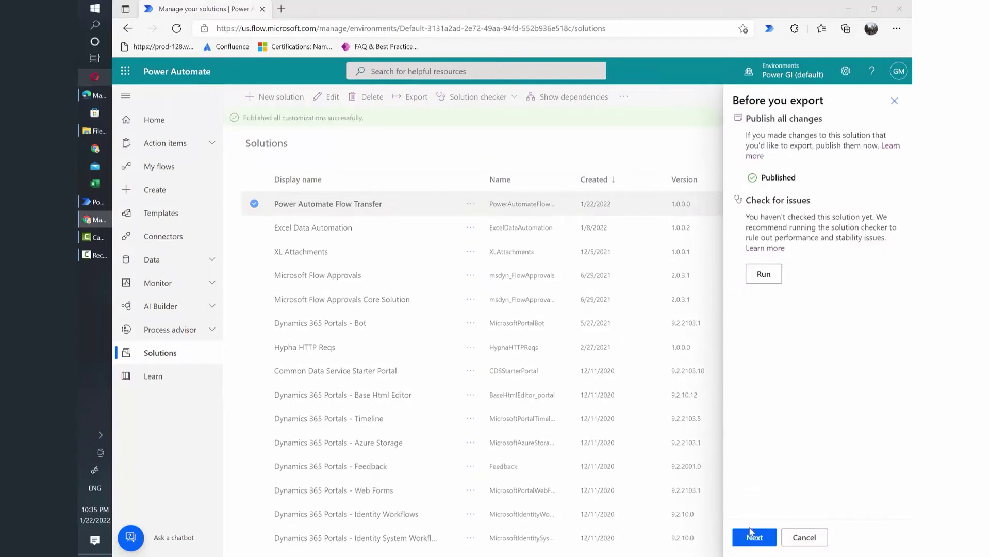
left_click(750, 537)
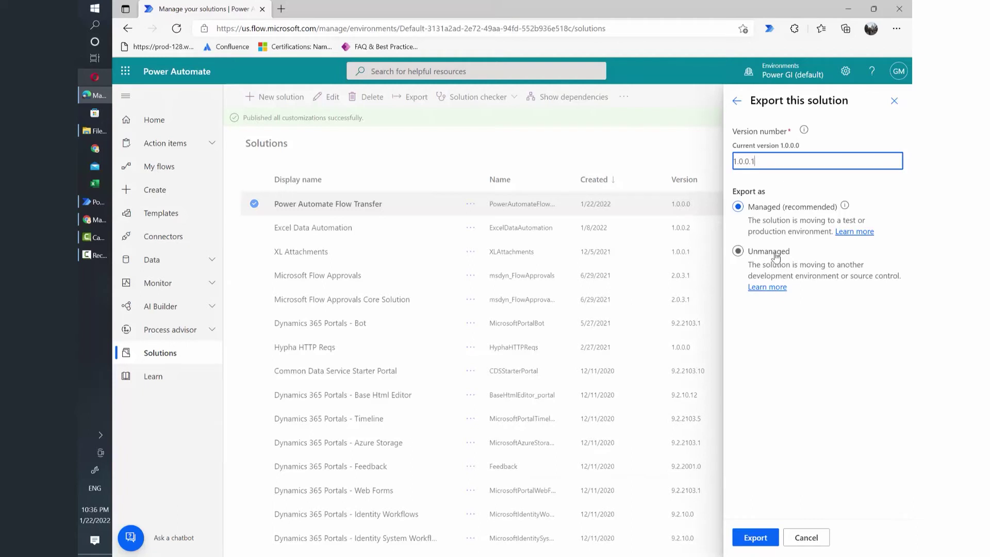
left_click(775, 257)
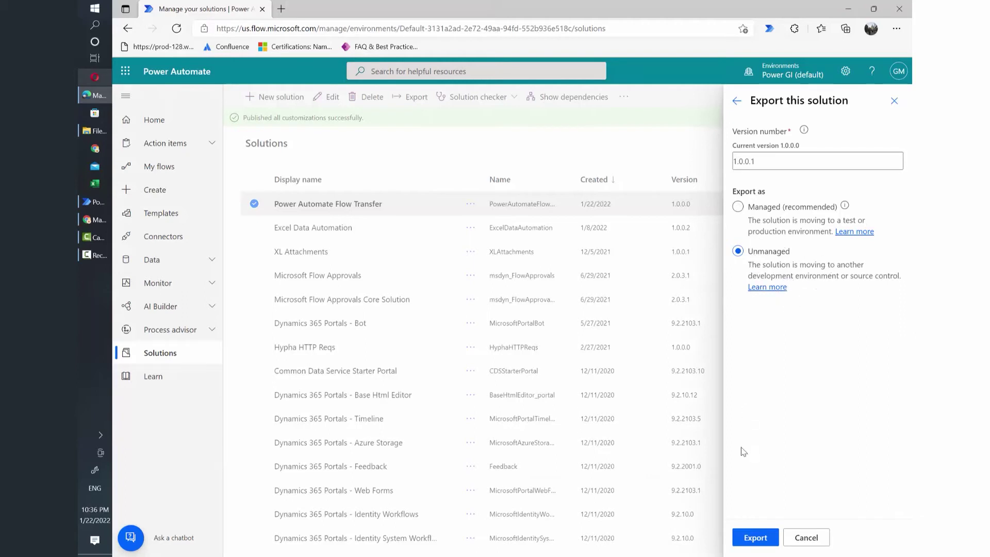
left_click(756, 537)
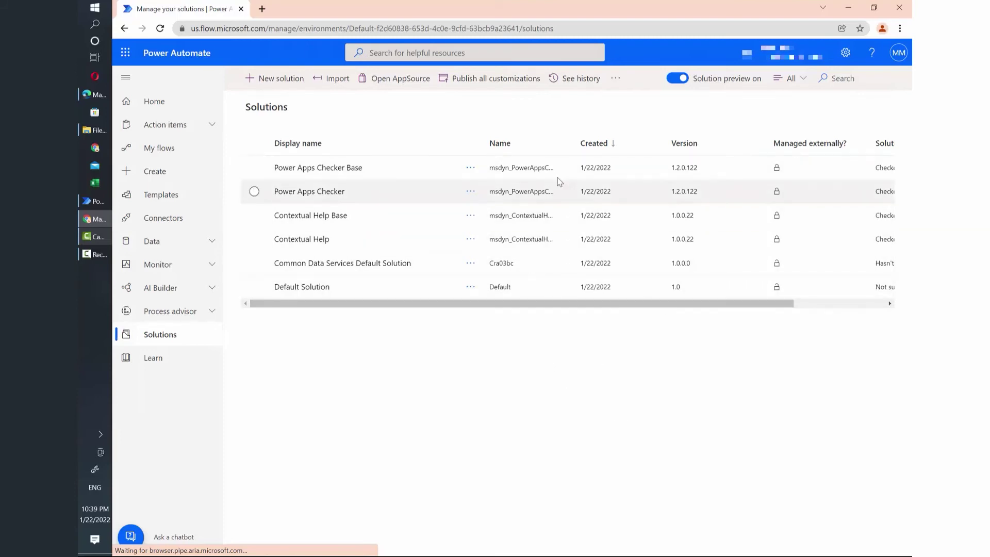
Import the exported Power Automate Flow Transfer zip into the target environment.
left_click(333, 78)
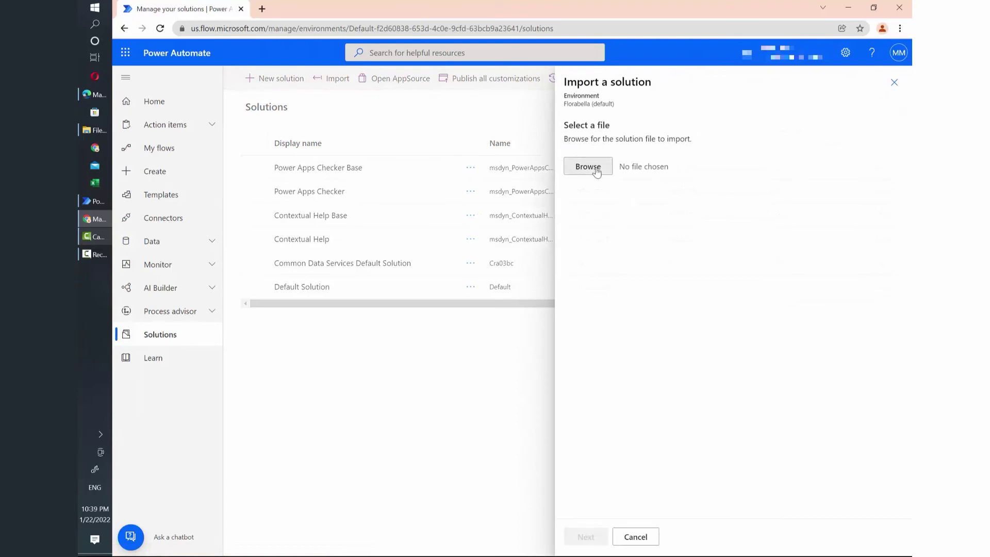
left_click(598, 172)
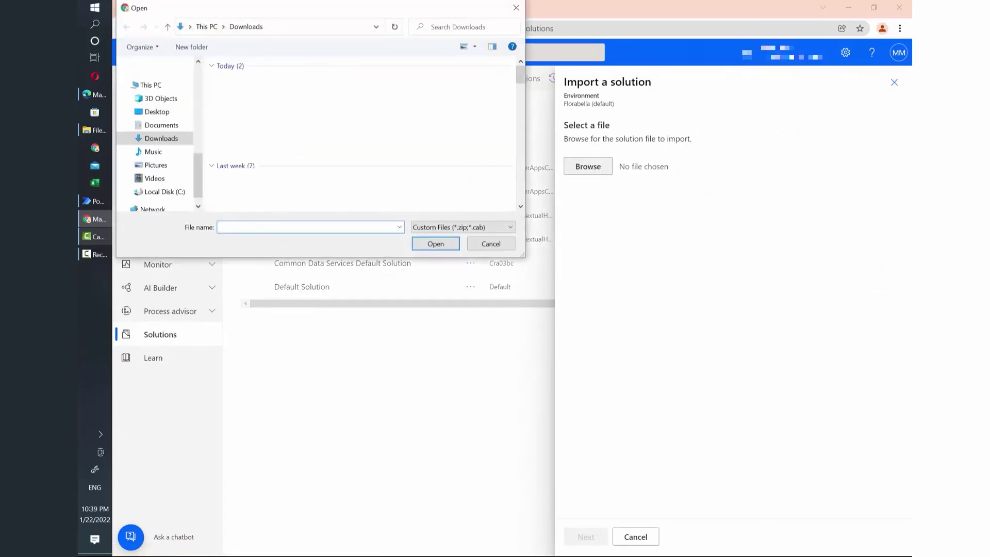
left_click(585, 537)
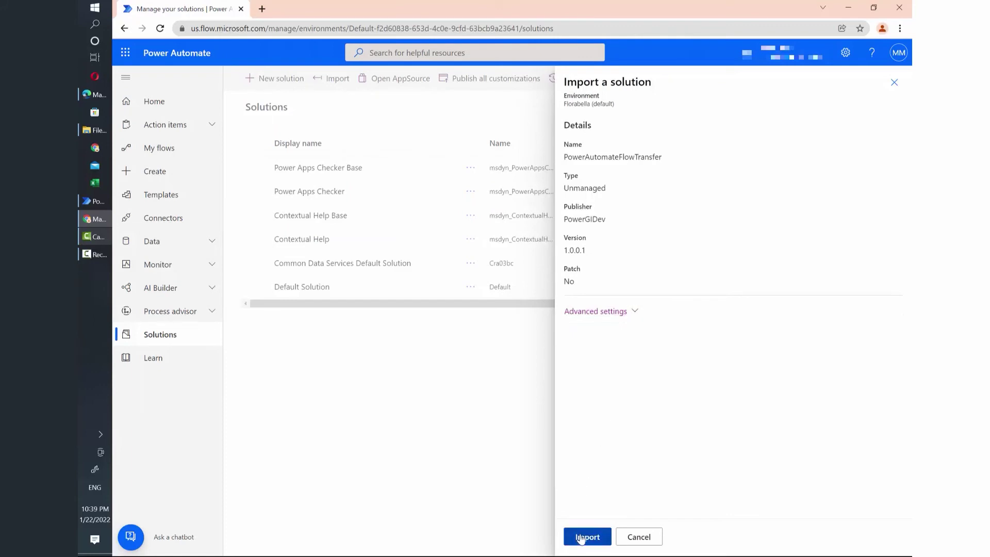
left_click(584, 538)
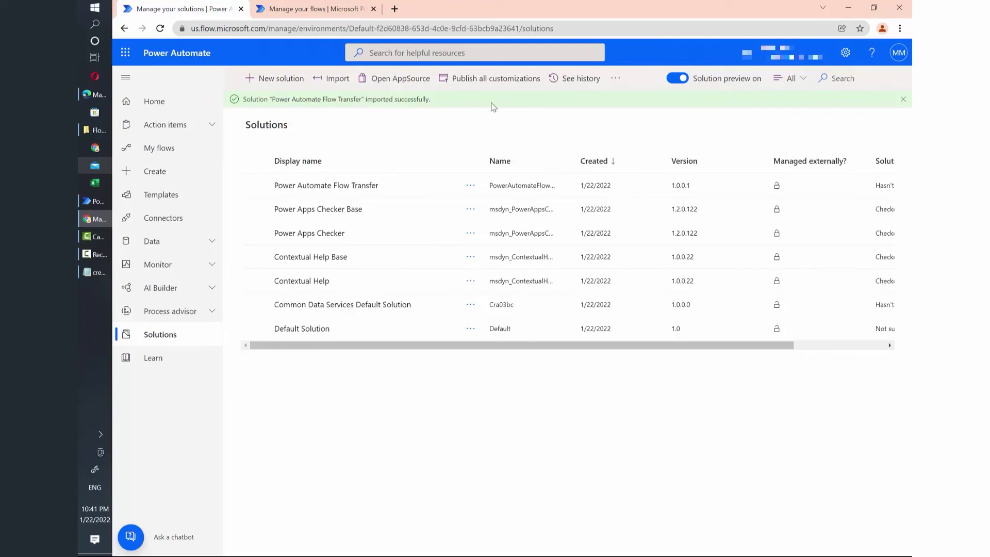
Select the imported Bisnesito Add Customer flow in the online desktop flows list.
left_click(354, 8)
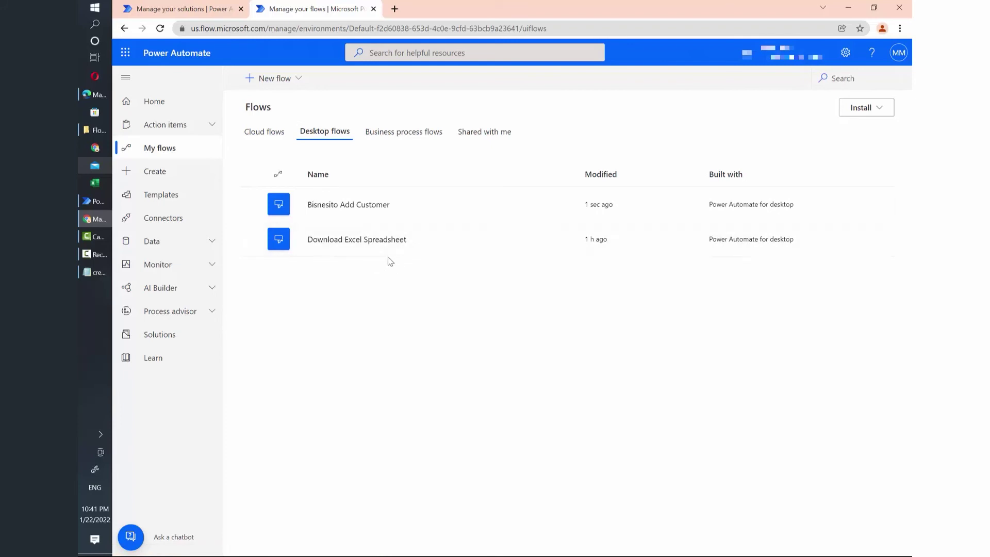
left_click(421, 199)
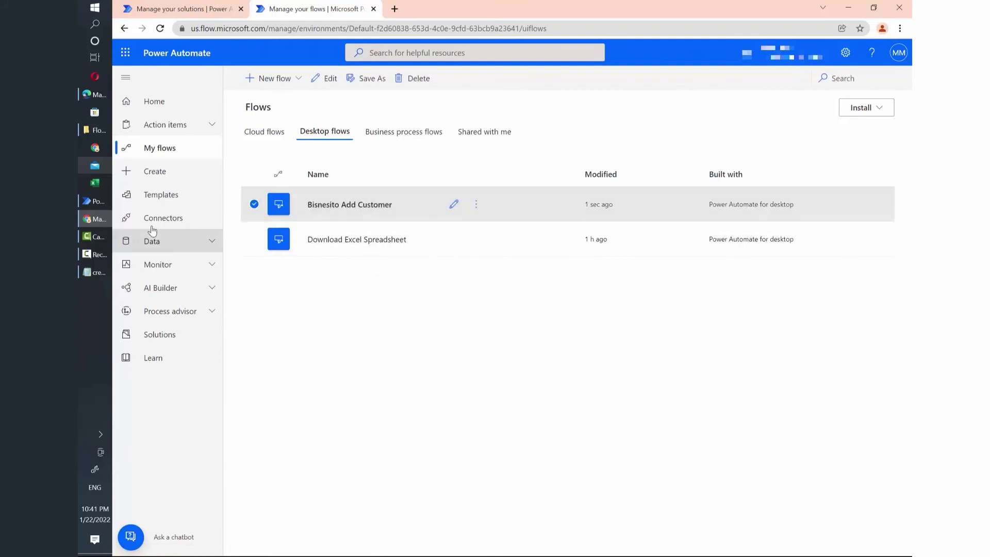
Refresh Power Automate for desktop so Bisnesito Add Customer appears, and start editing it.
left_click(95, 203)
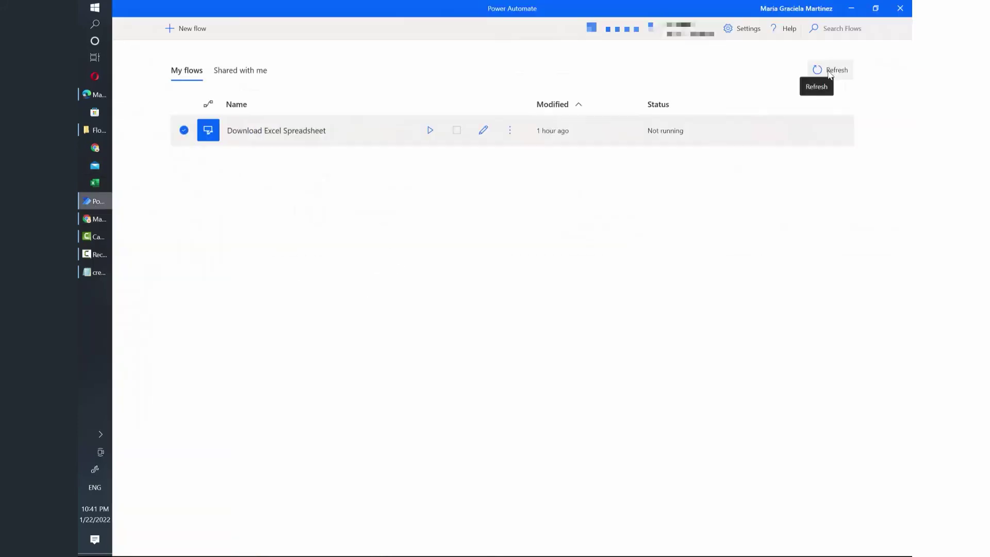
left_click(830, 71)
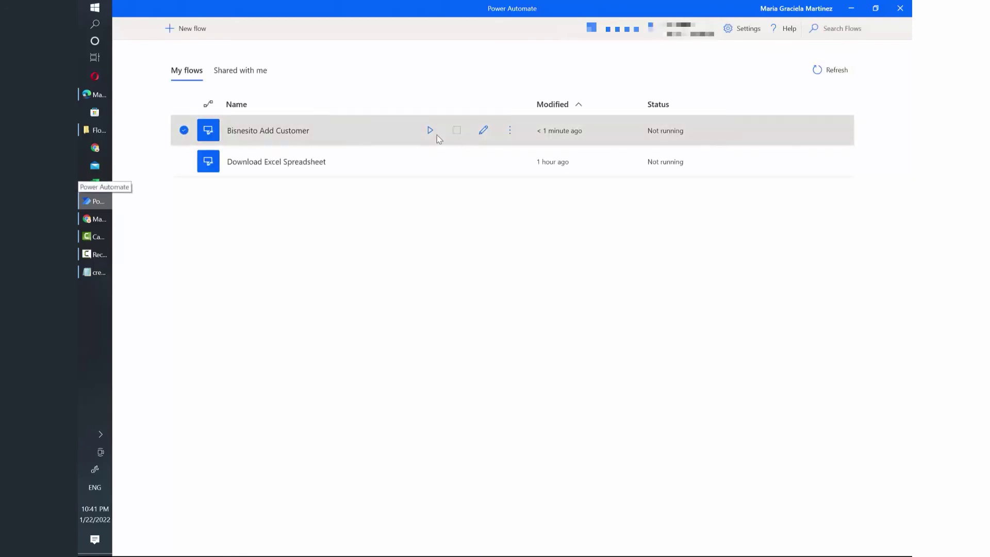
left_click(484, 130)
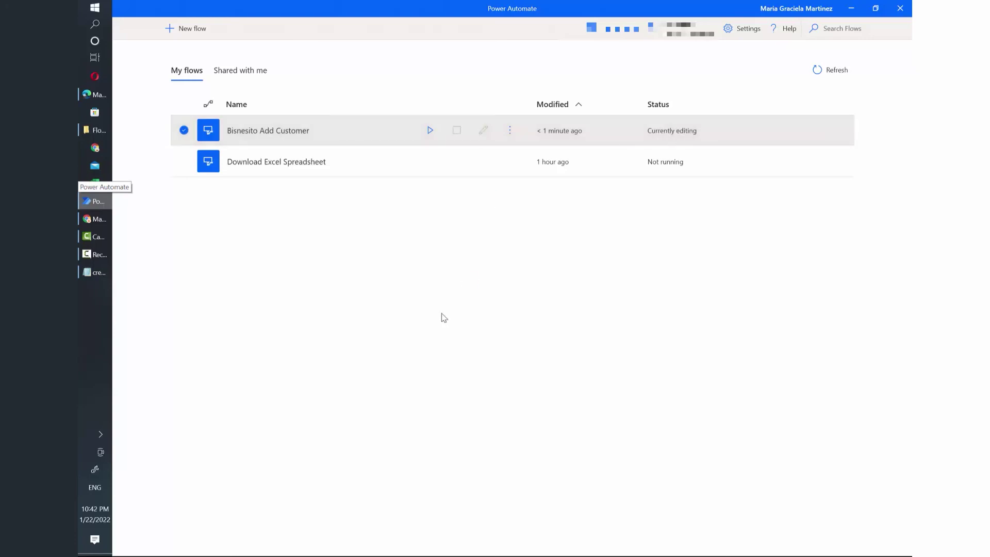